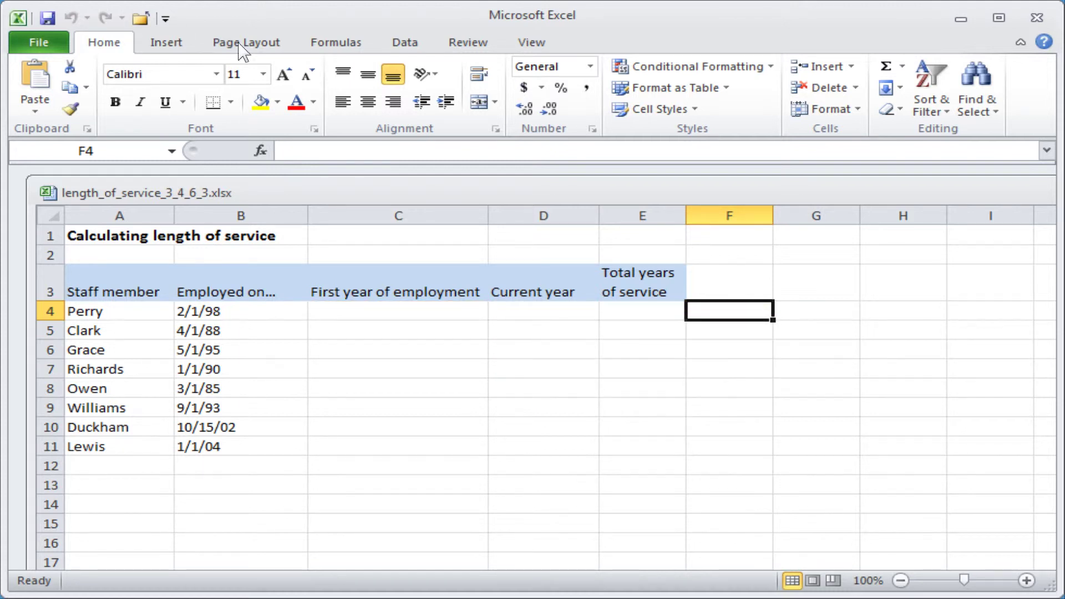
Enter =YEAR(B4) in C4 so it shows Perry's hire year, 1998
click(398, 311)
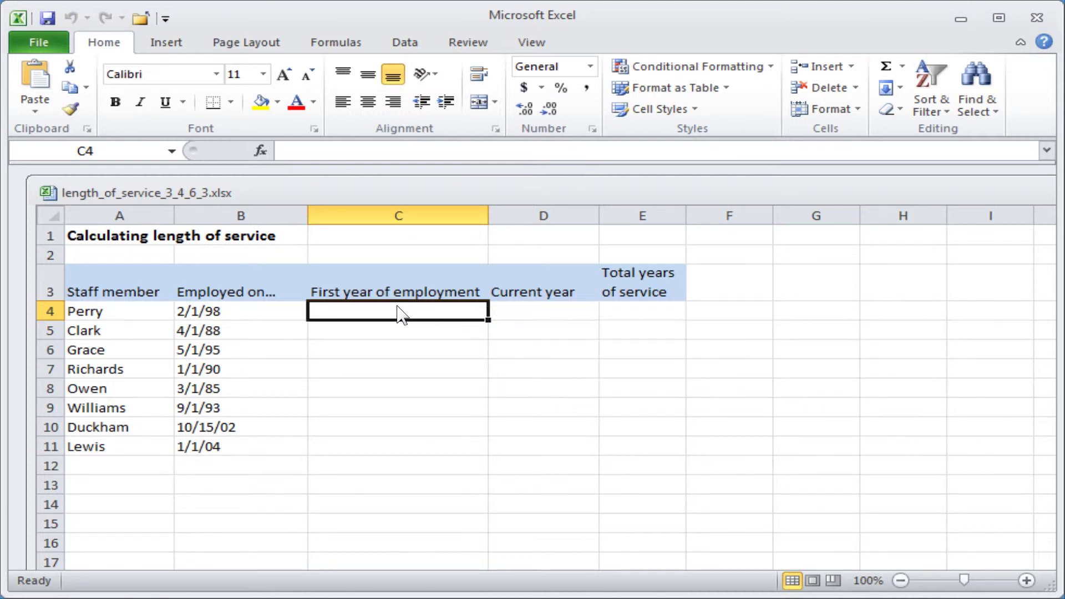
text(=YEAR)
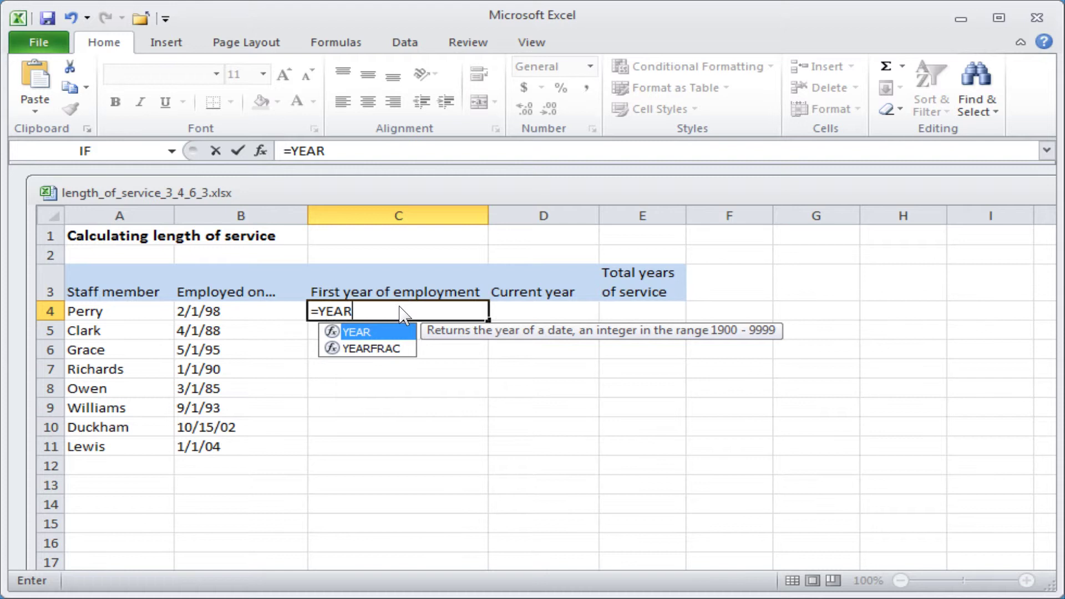
text(()
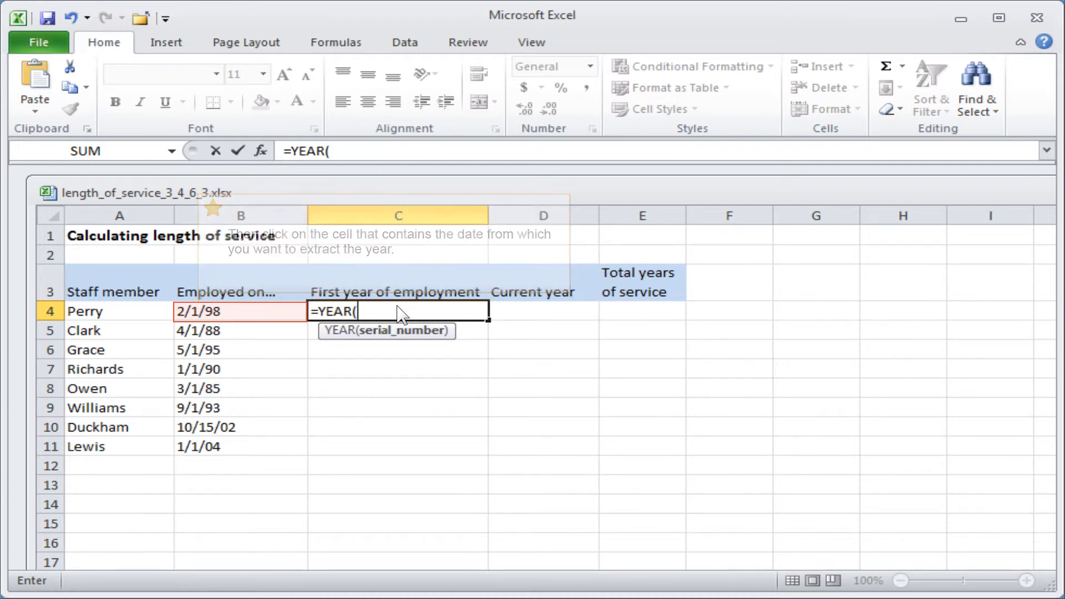
click(201, 314)
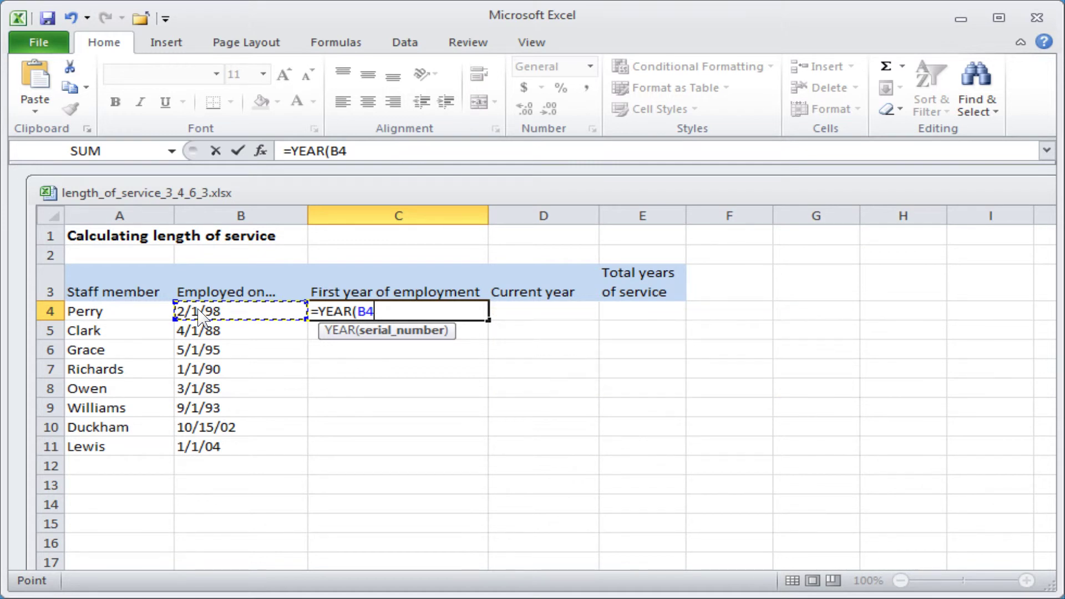
text())
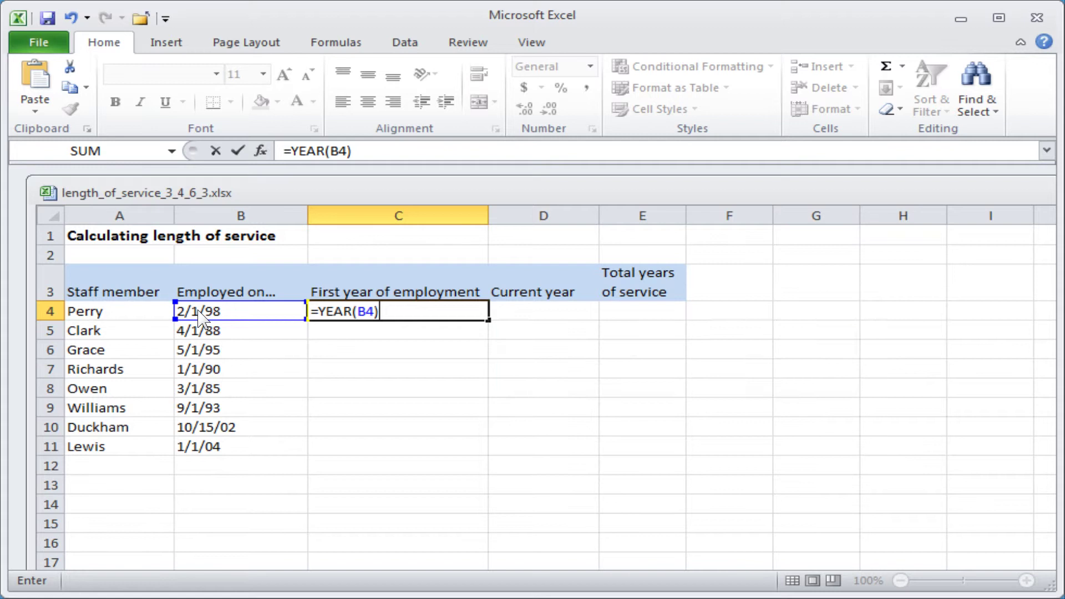
key(Return)
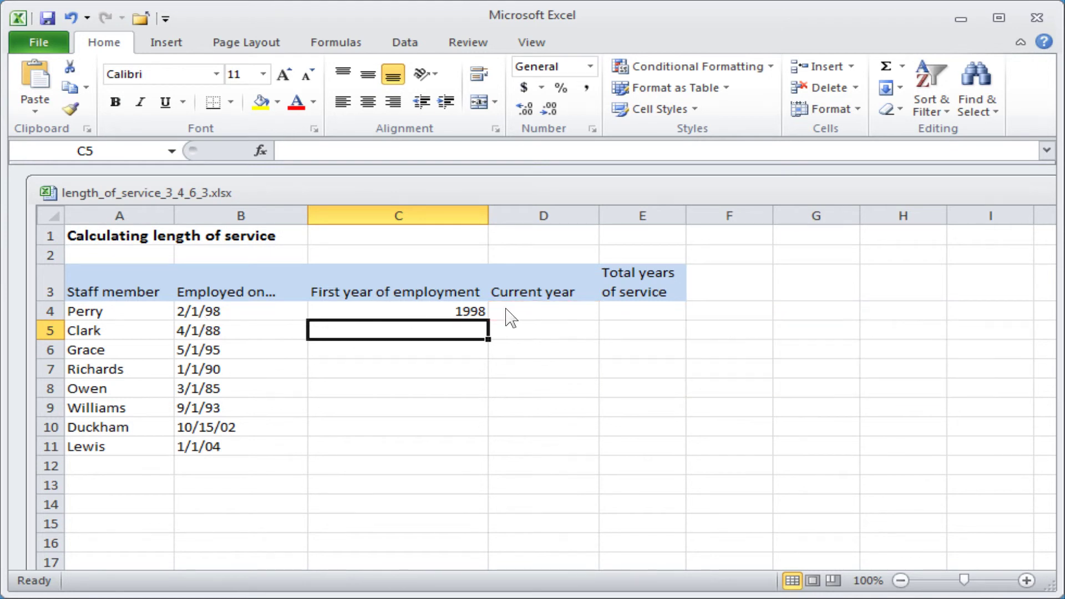
Enter =YEAR(TODAY()) in D4 to show the current year, 2011
click(547, 311)
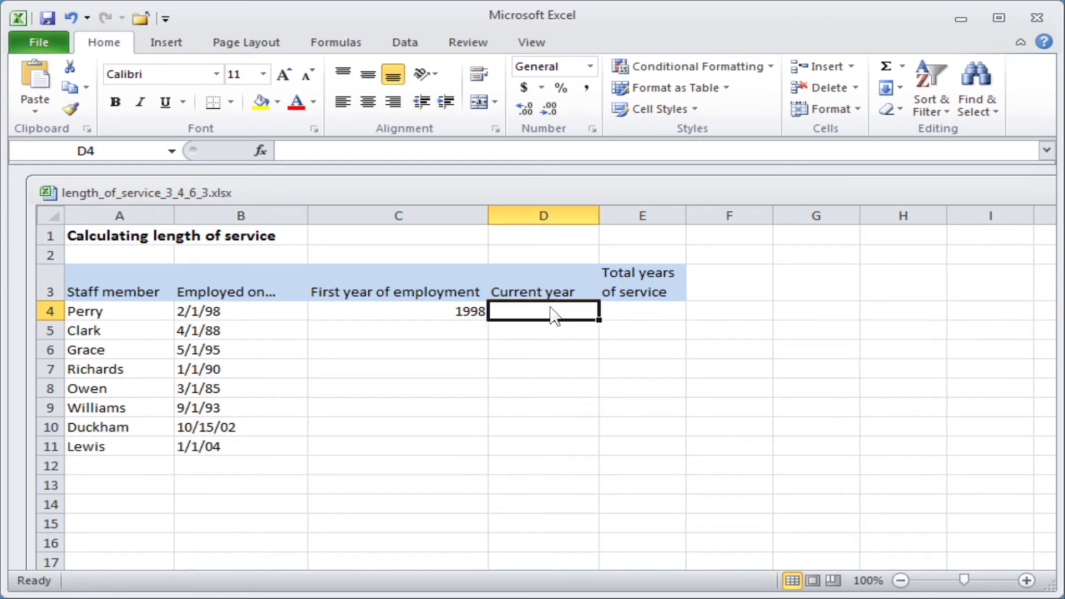
text(=YEA)
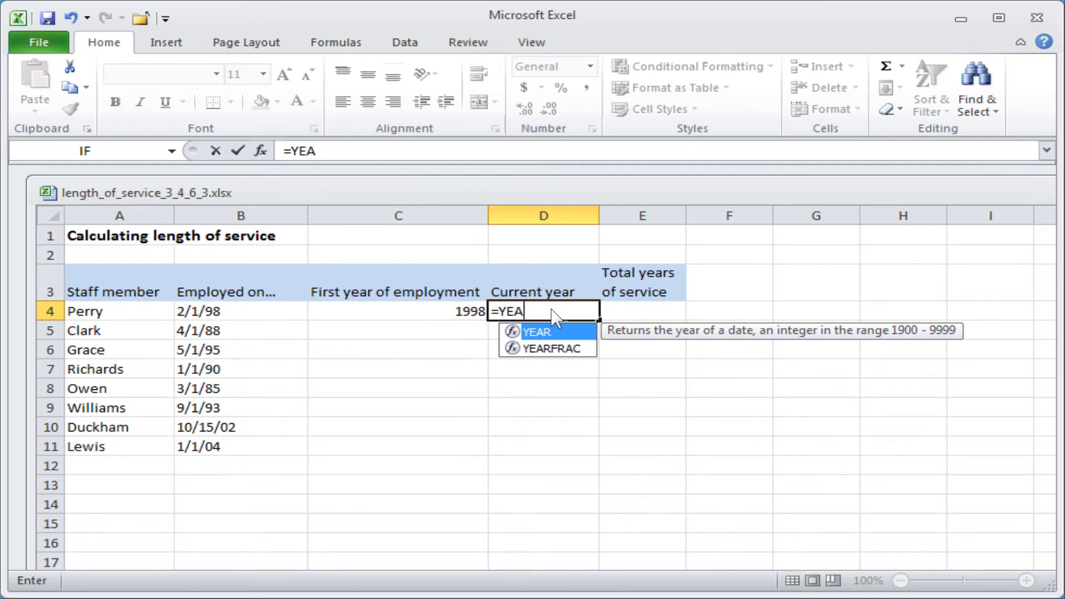
text(R(TODAY)
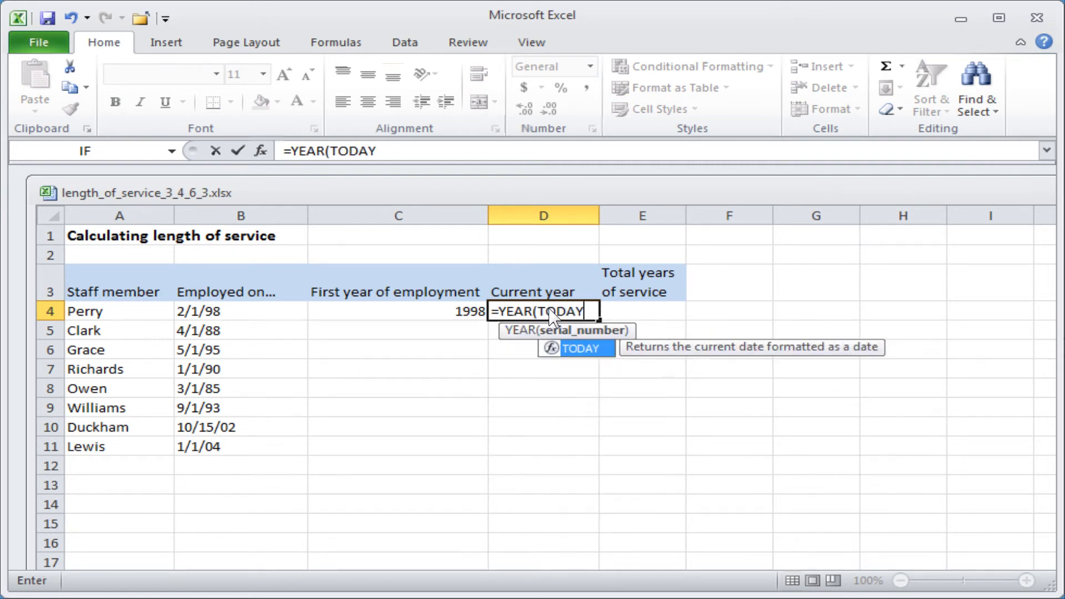
text(()))
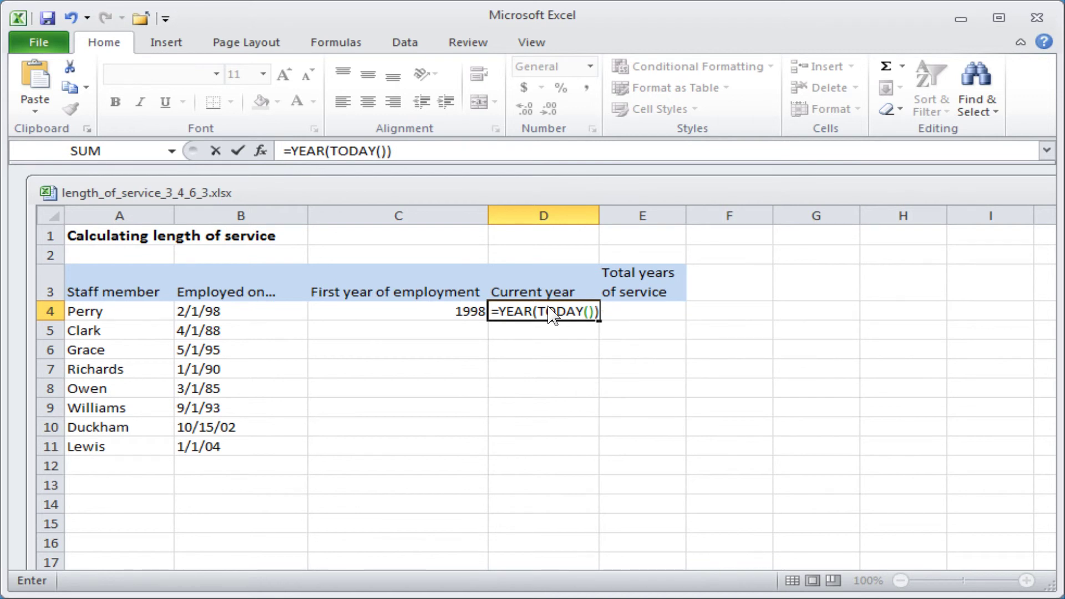
key(Return)
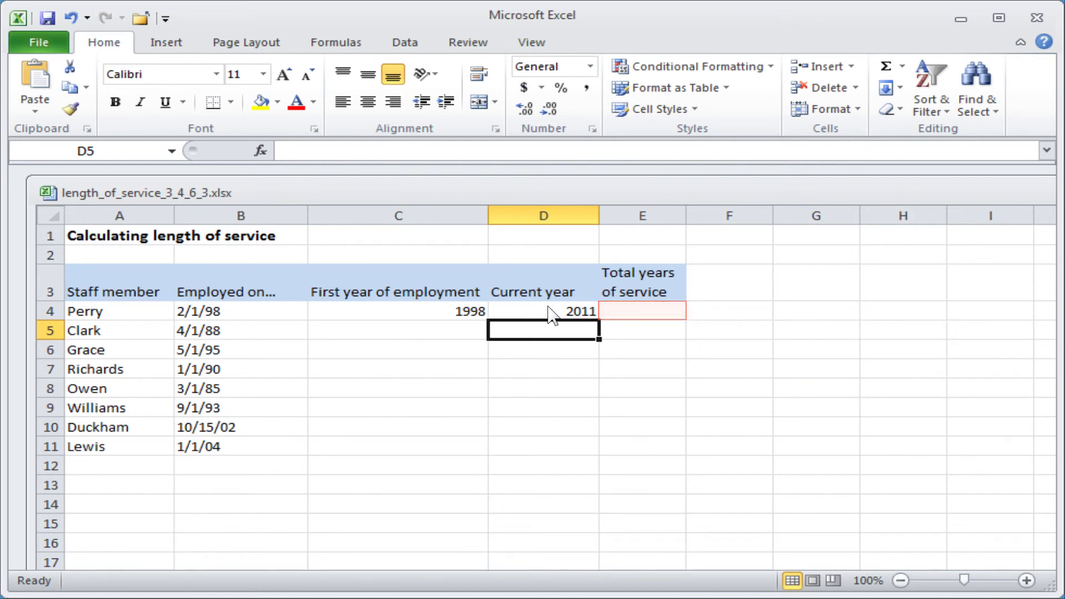
Enter =D4-C4 in E4 to show Perry's 13 years of service
click(645, 310)
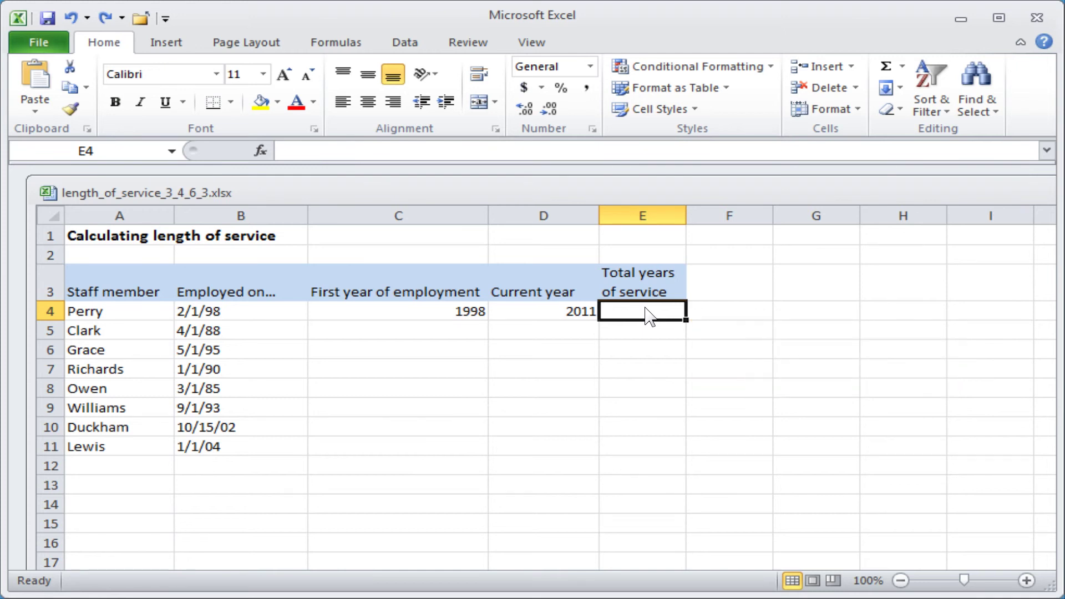
text(=D4-)
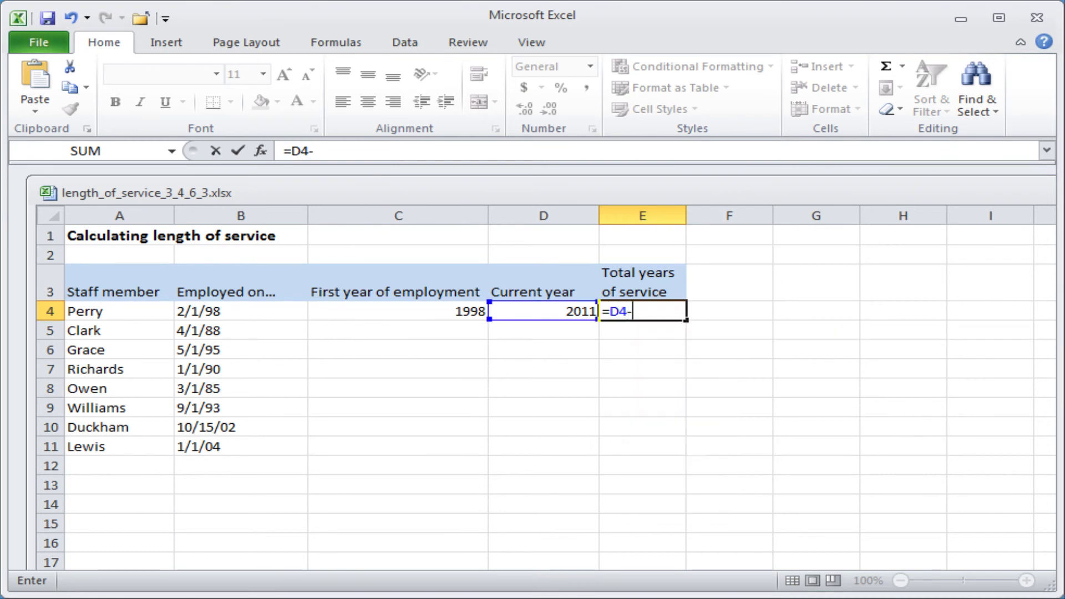
text(C4)
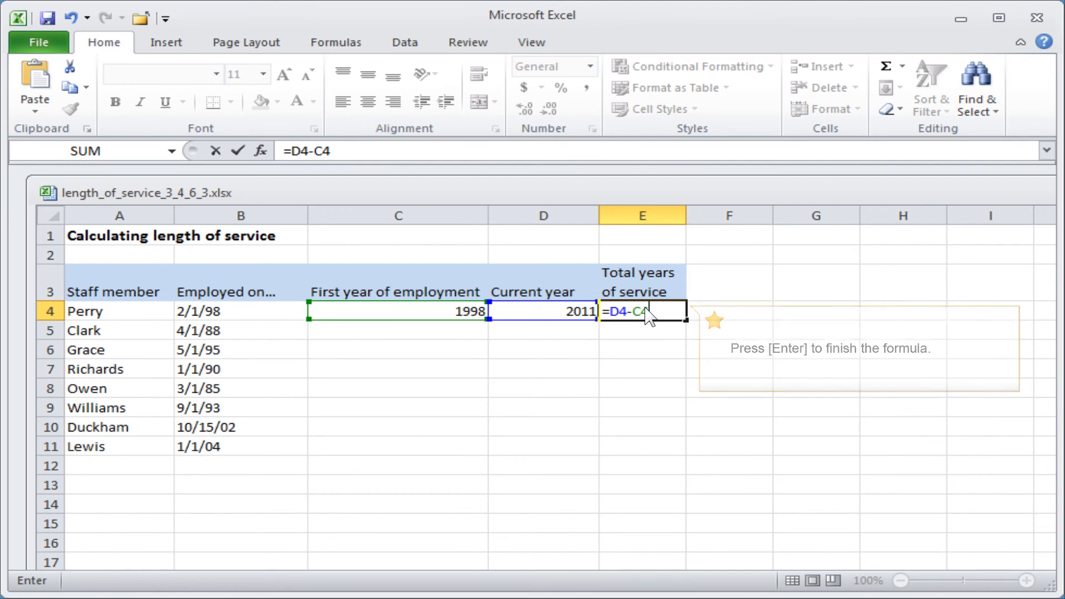
key(Return)
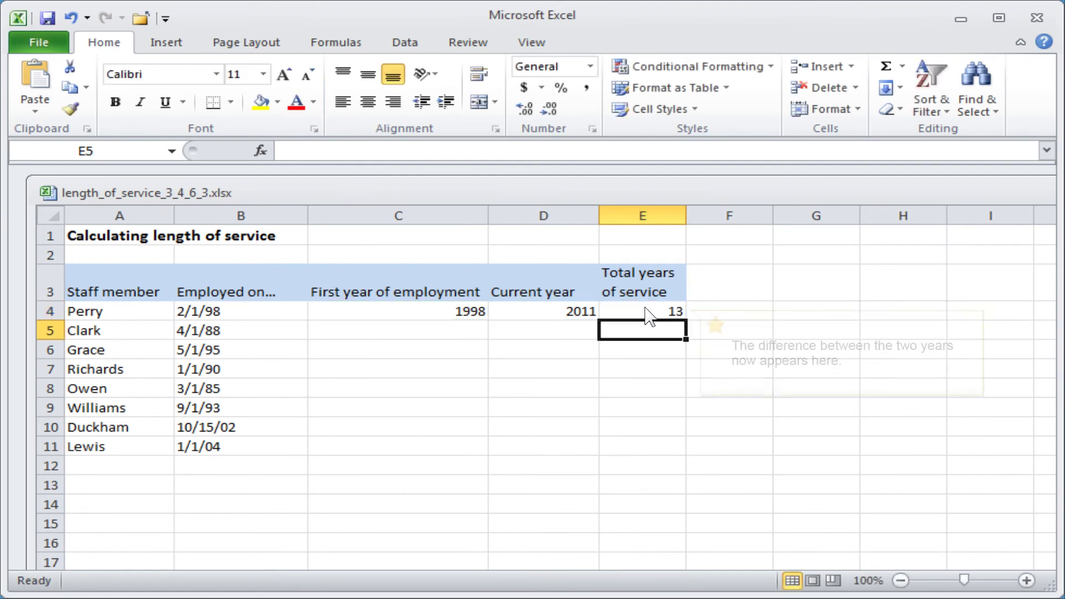